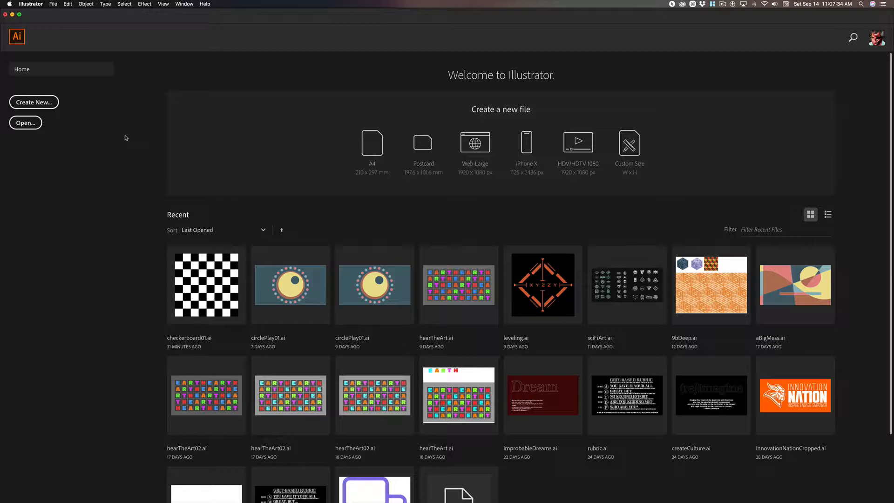
{"action": "left_click", "coordinate": [127, 144]}
{"action": "left_click", "coordinate": [126, 152]}
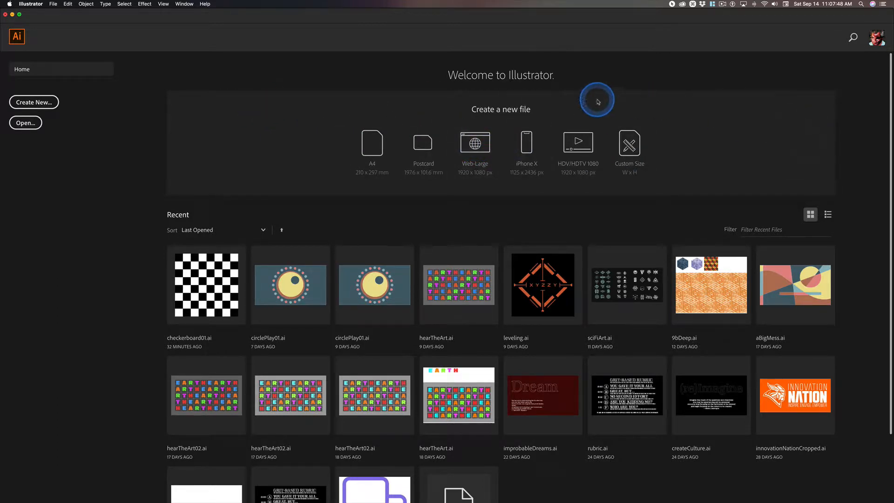
Create a new document from the Web-Large preset at 1920 x 1080 px.
{"action": "key", "text": "super+n"}
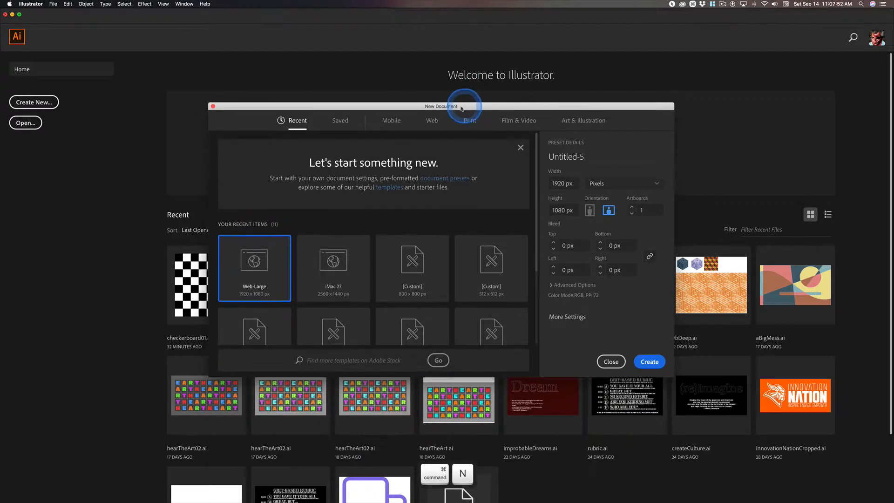
{"action": "left_click", "coordinate": [430, 122]}
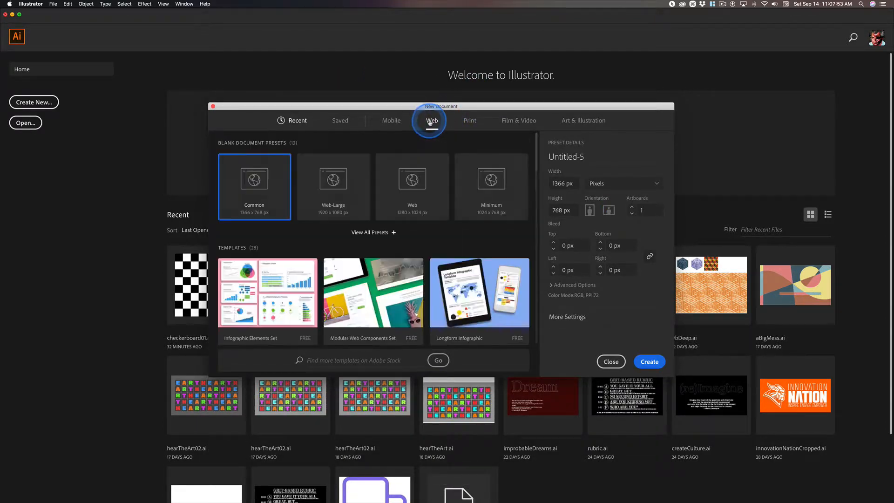
{"action": "left_click", "coordinate": [343, 181]}
{"action": "left_click", "coordinate": [650, 362]}
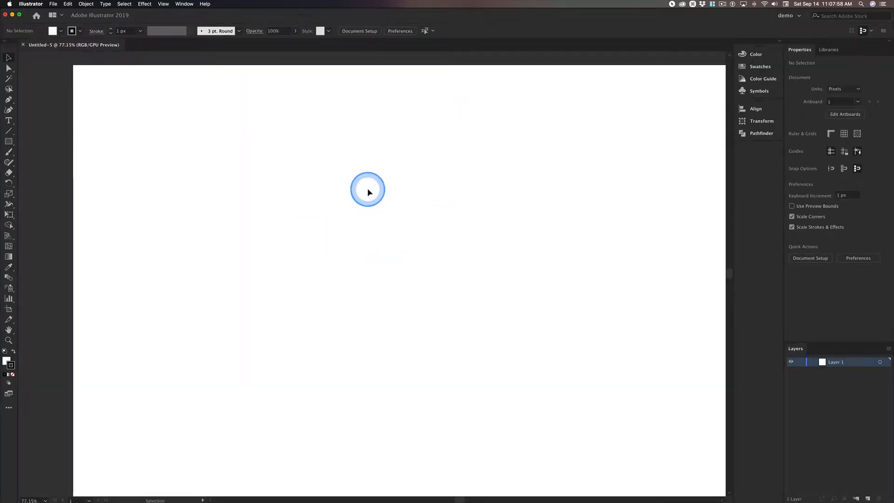
{"action": "key", "text": "super+minus"}
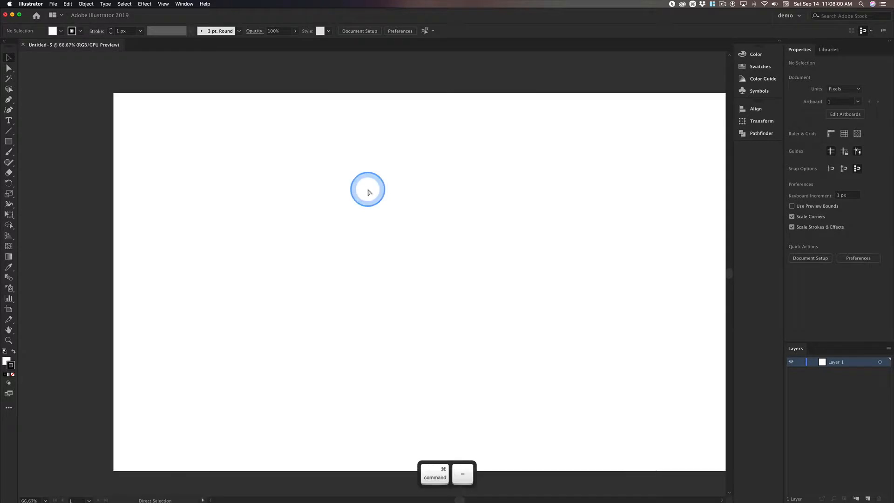
{"action": "left_click_drag", "start_coordinate": [366, 190], "coordinate": [303, 181]}
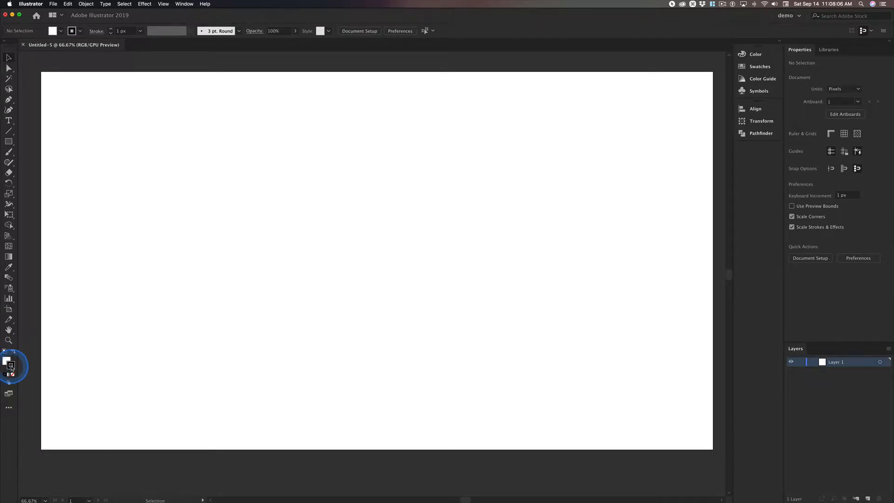
Set the default colours to a black fill with no stroke.
{"action": "key", "text": "ctrl"}
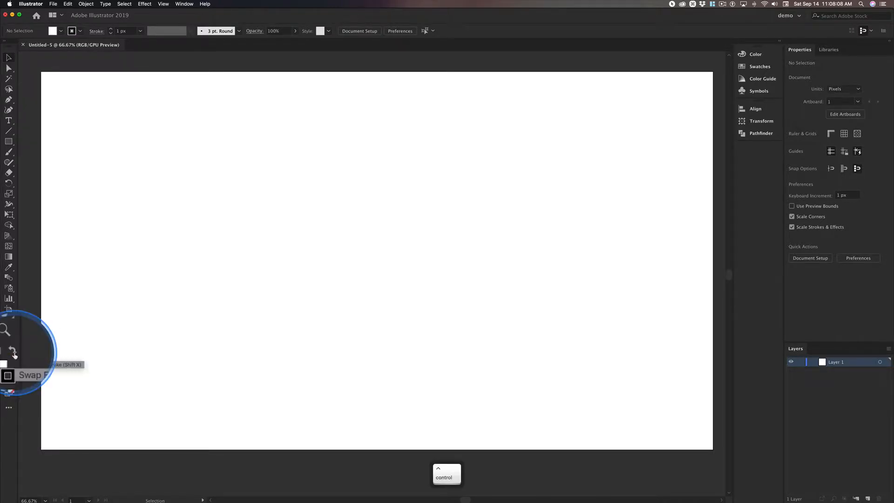
{"action": "left_click", "coordinate": [14, 353]}
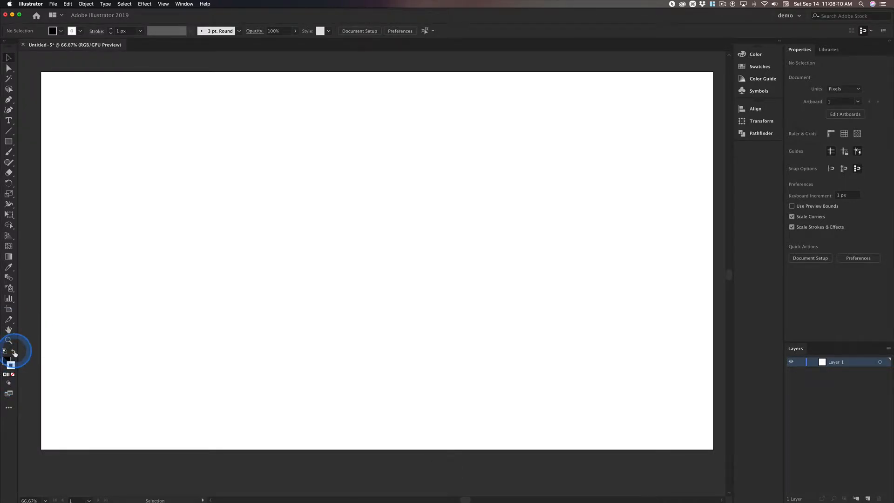
{"action": "left_click", "coordinate": [13, 375]}
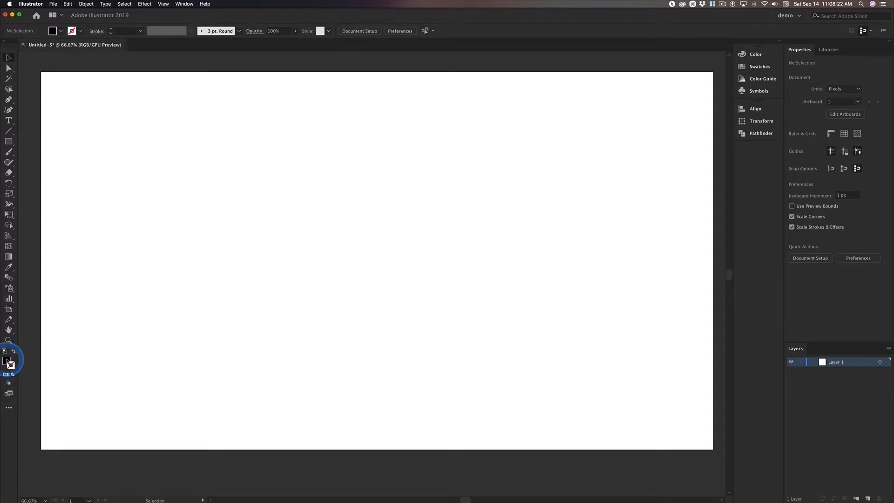
Create a 100 px wide, 800 px high rectangle near the left side of the artboard.
{"action": "left_click", "coordinate": [8, 142]}
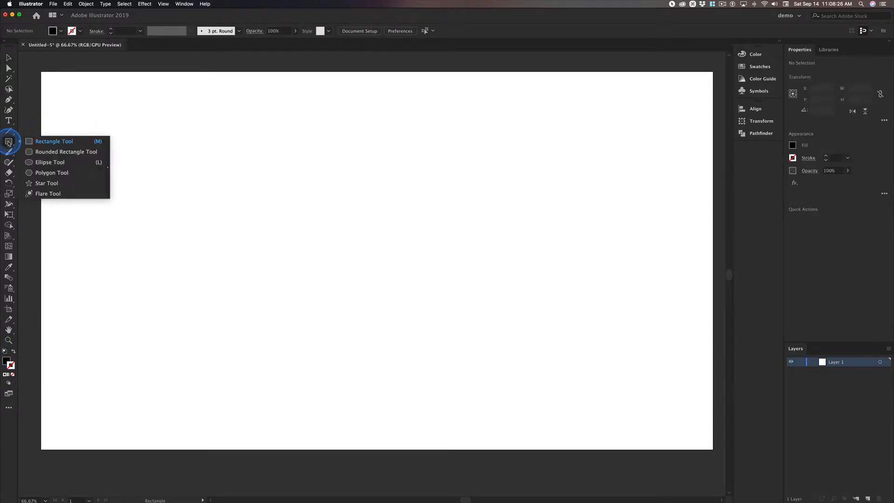
{"action": "left_click", "coordinate": [49, 142]}
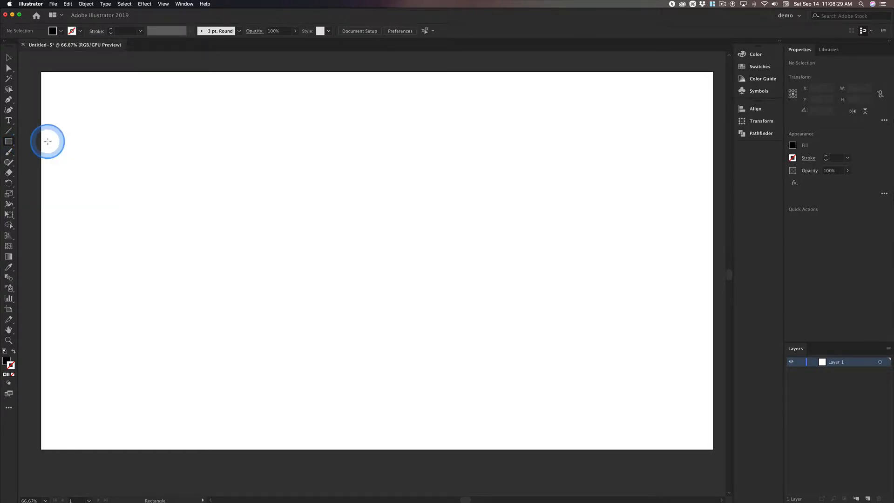
{"action": "left_click", "coordinate": [99, 114]}
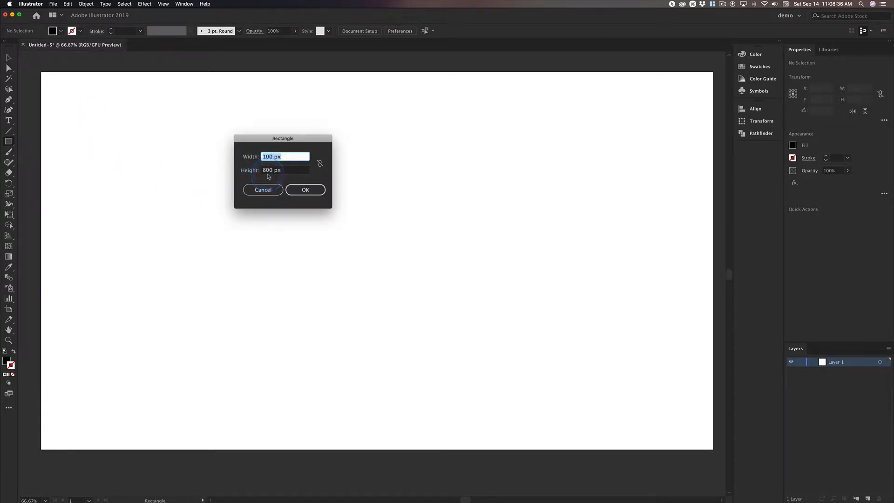
{"action": "left_click", "coordinate": [305, 189]}
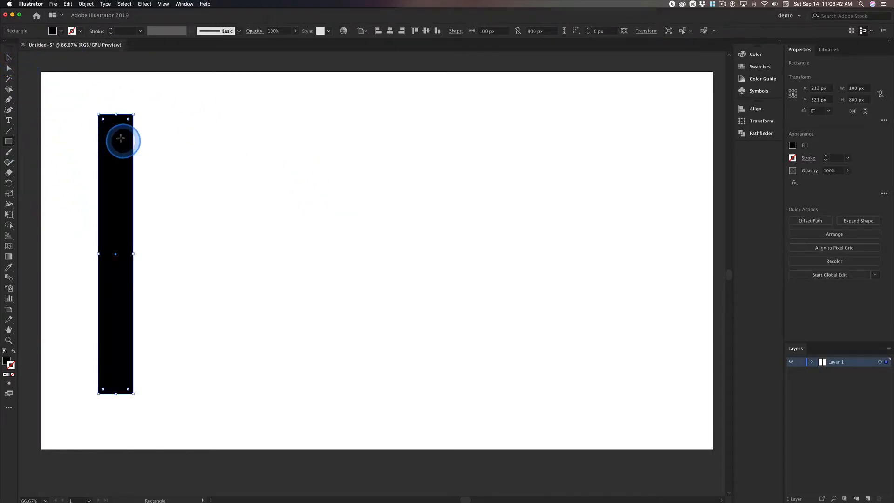
Make a moved copy of the black rectangle, offset 100 px horizontally and 0 px vertically.
{"action": "left_click", "coordinate": [9, 58]}
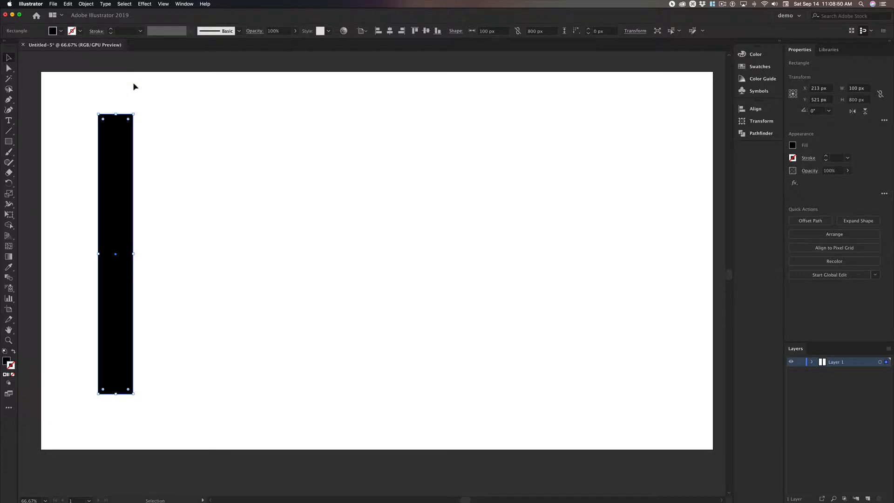
{"action": "key", "text": "Return"}
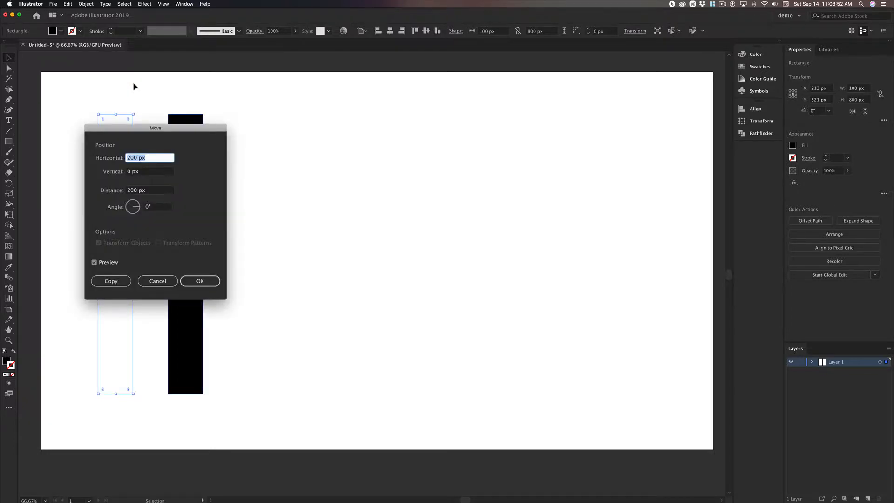
{"action": "type", "text": "100"}
{"action": "key", "text": "Tab"}
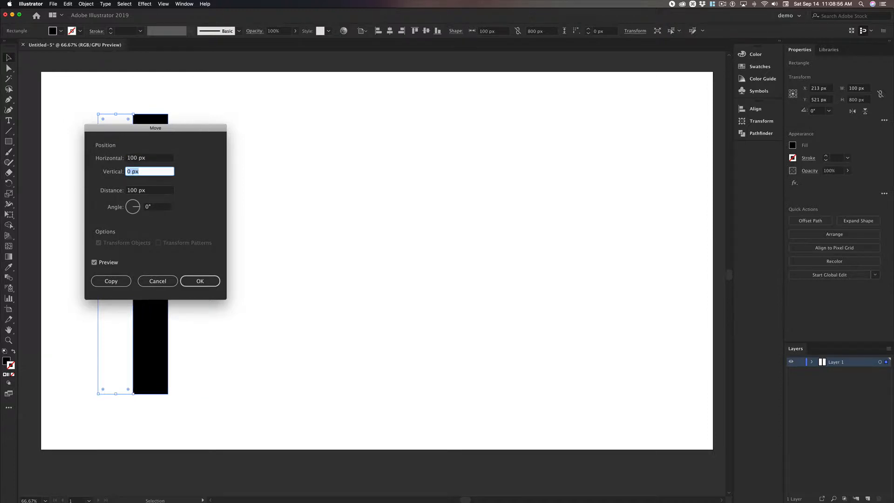
{"action": "key", "text": "Tab"}
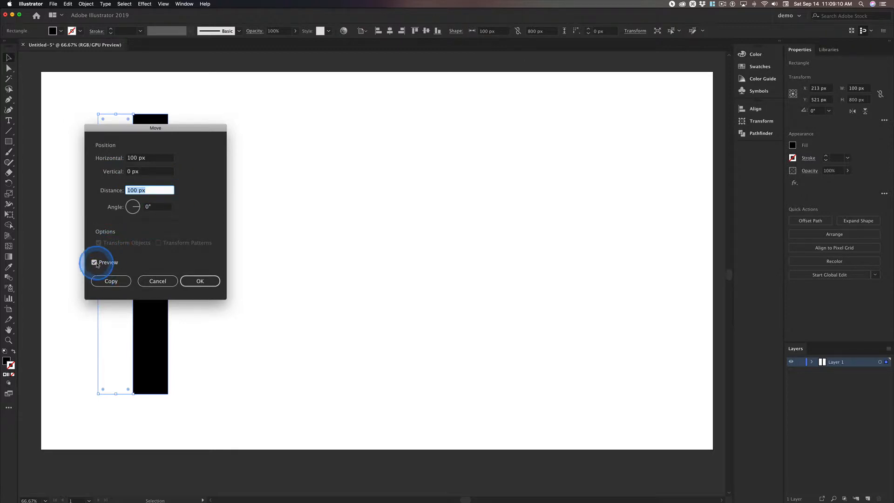
{"action": "left_click", "coordinate": [111, 281]}
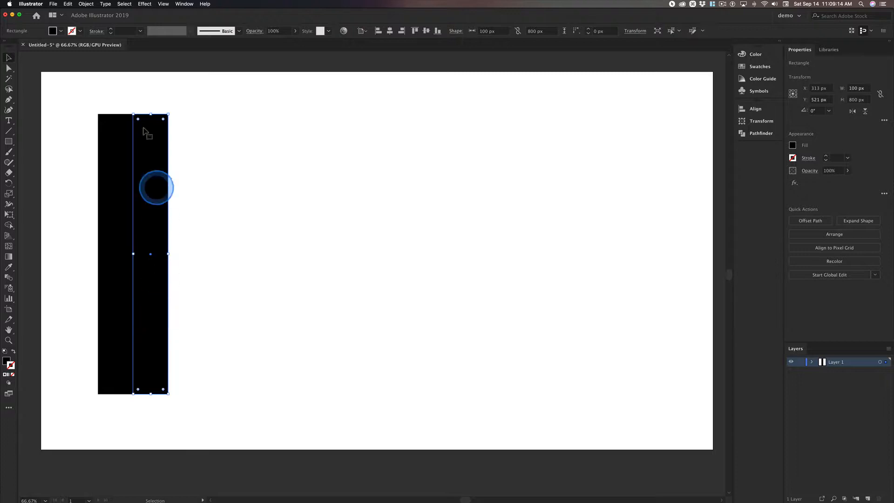
Change the copied rectangle's fill to white.
{"action": "left_click", "coordinate": [60, 31]}
{"action": "left_click", "coordinate": [18, 46]}
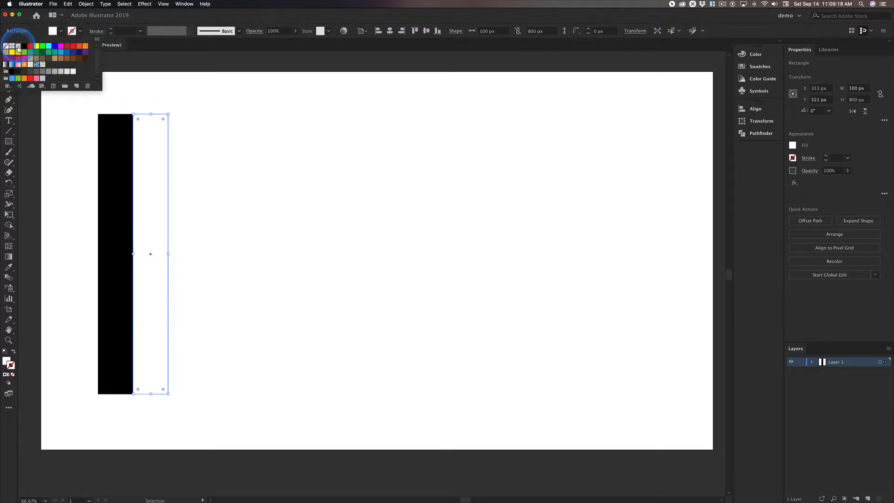
{"action": "left_click", "coordinate": [74, 106]}
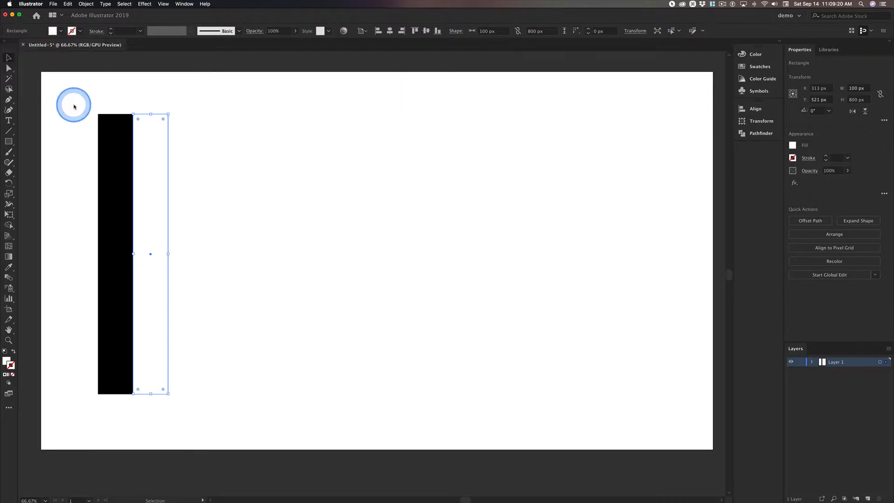
Copy the black and white rectangle pair with a 200 px horizontal and 0 px vertical offset, then repeat that copy twice.
{"action": "left_click_drag", "start_coordinate": [68, 100], "coordinate": [218, 143]}
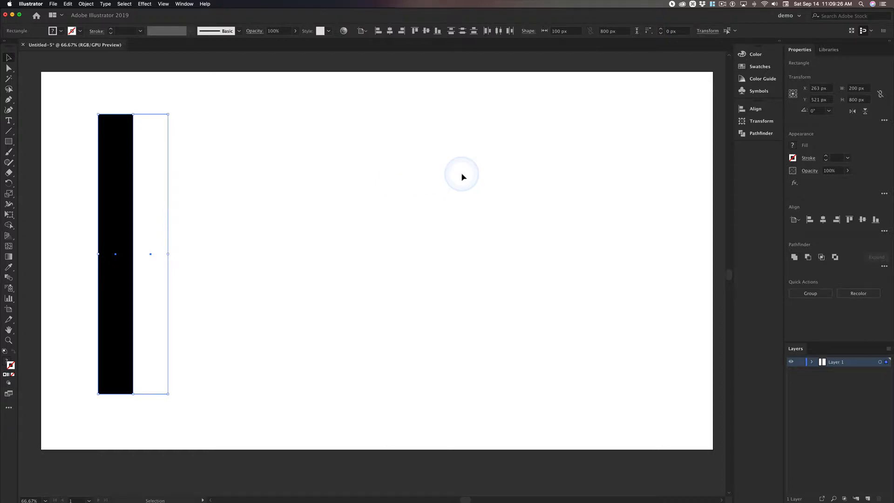
{"action": "key", "text": "Return"}
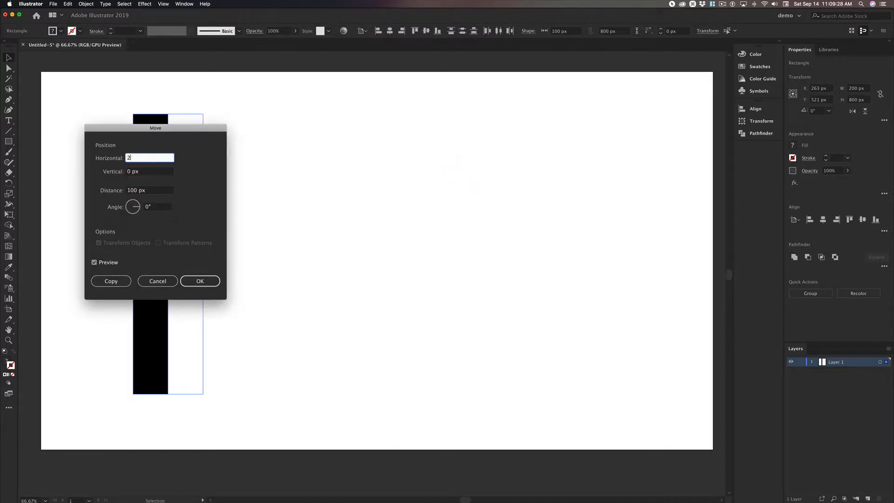
{"action": "key", "text": "Tab"}
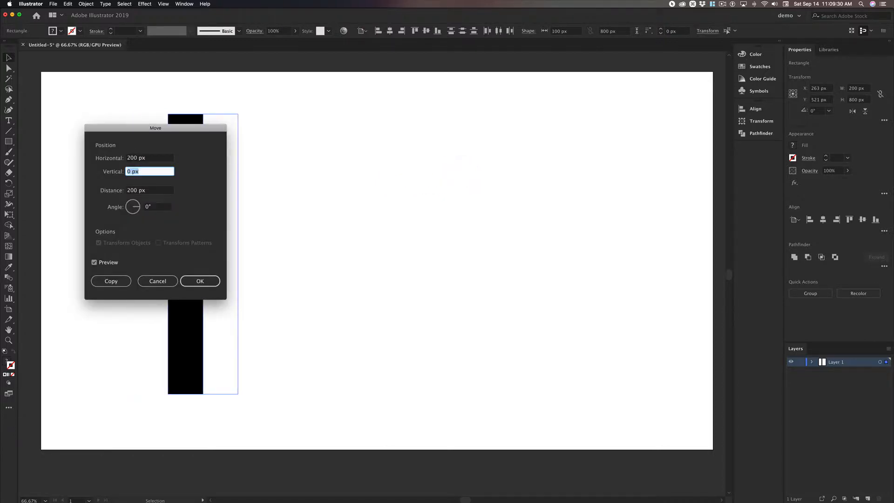
{"action": "key", "text": "Tab"}
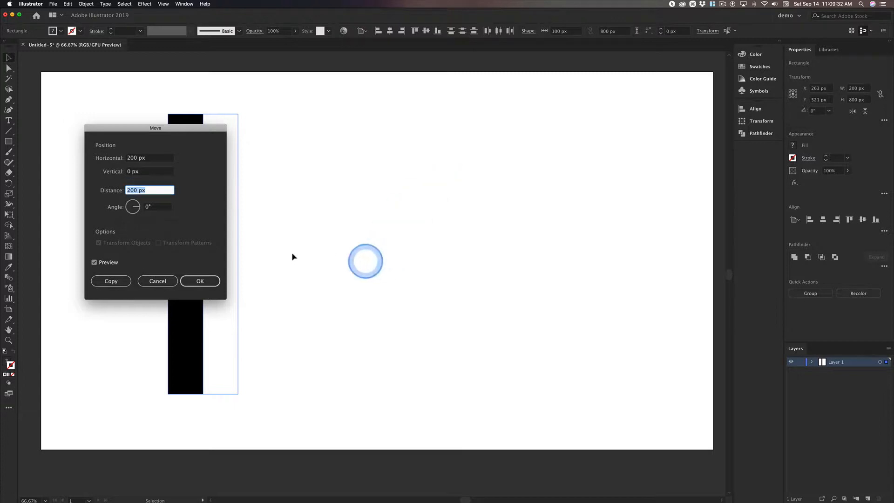
{"action": "left_click", "coordinate": [143, 282]}
{"action": "left_click", "coordinate": [111, 280]}
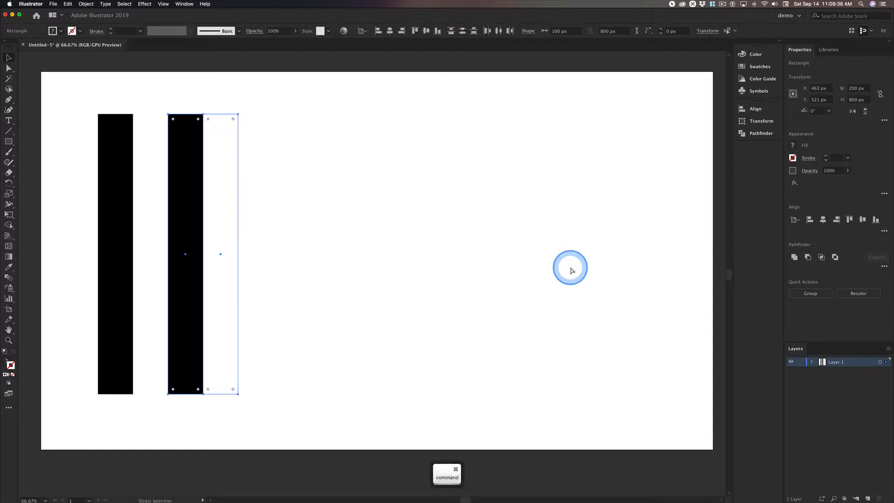
{"action": "key", "text": "super+d"}
{"action": "key", "text": "super+d"}
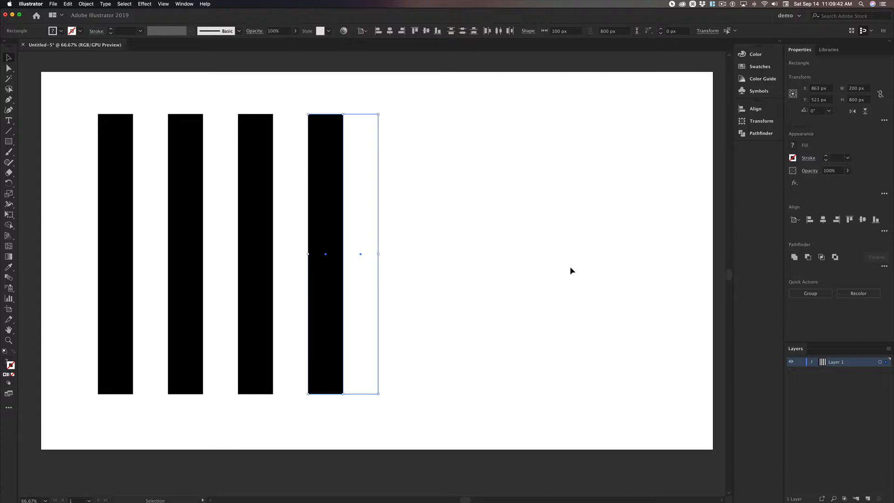
Select all eight black and white stripes and group them into one object.
{"action": "left_click_drag", "start_coordinate": [76, 95], "coordinate": [410, 180]}
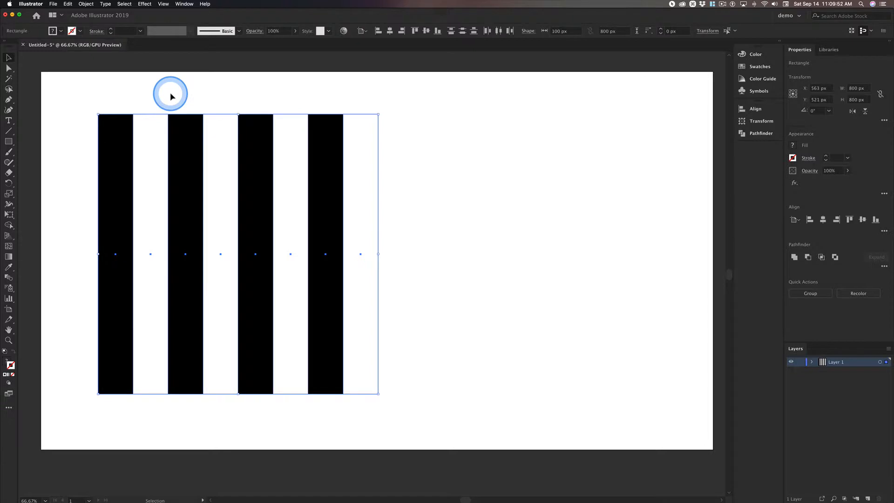
{"action": "left_click", "coordinate": [516, 153]}
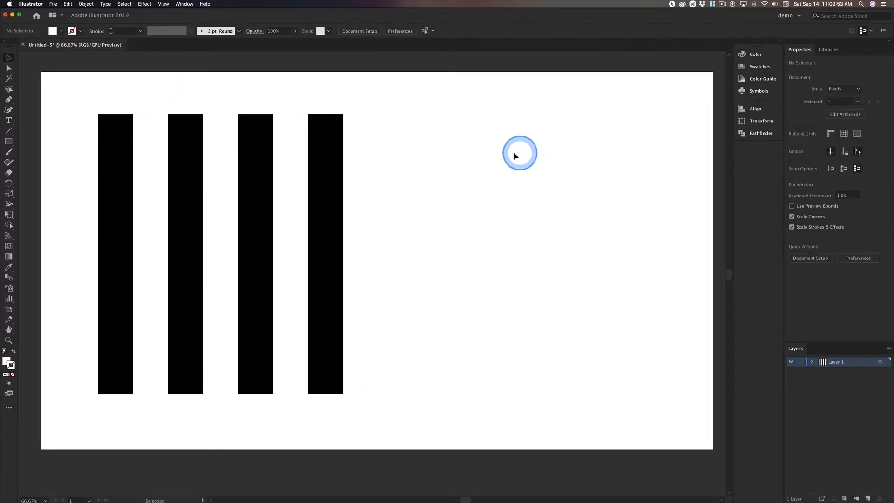
{"action": "left_click", "coordinate": [321, 145]}
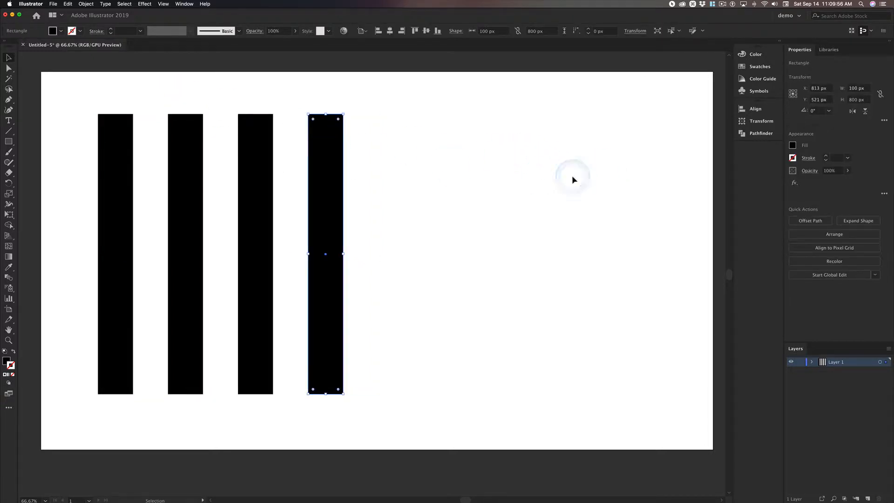
{"action": "left_click_drag", "start_coordinate": [61, 89], "coordinate": [426, 194]}
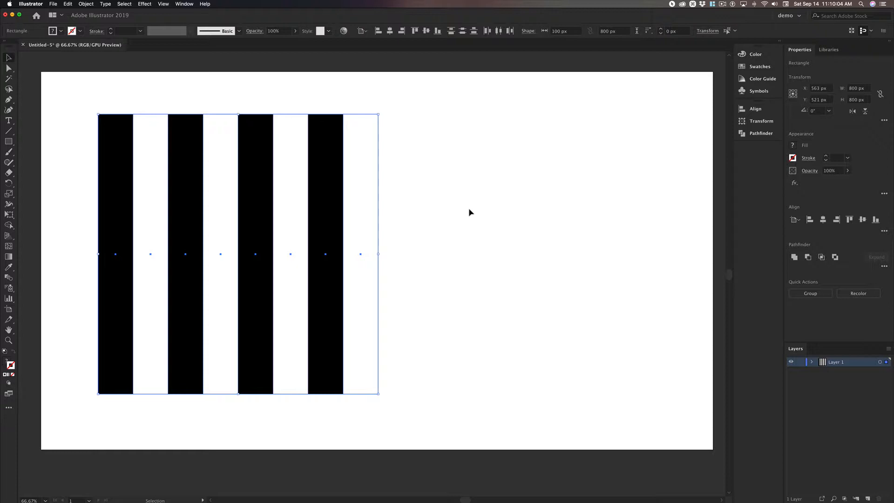
{"action": "right_click", "coordinate": [326, 208]}
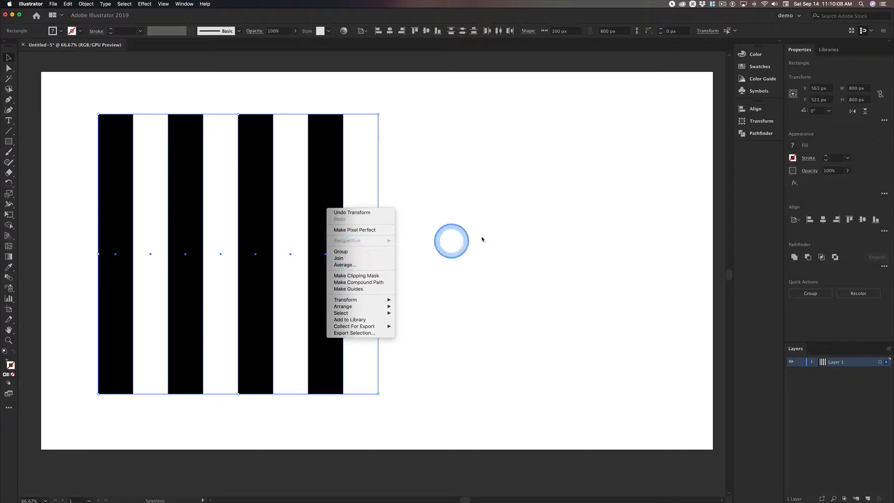
{"action": "left_click", "coordinate": [86, 5]}
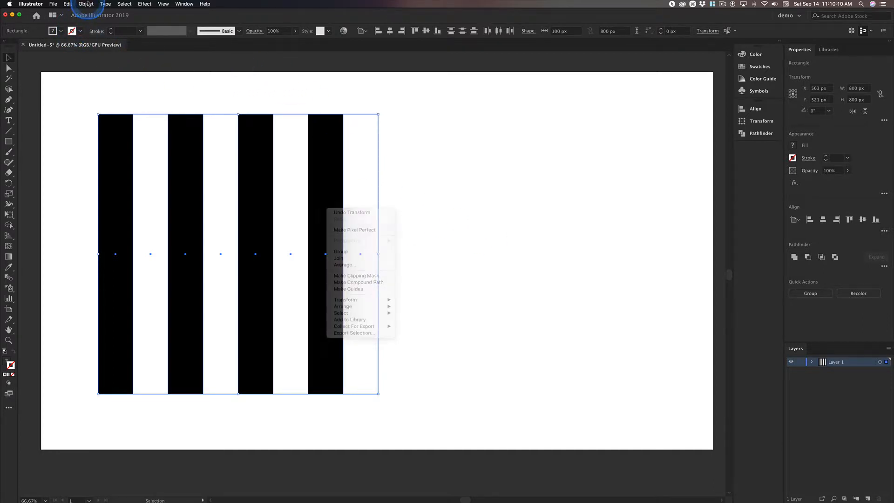
{"action": "left_click", "coordinate": [86, 4]}
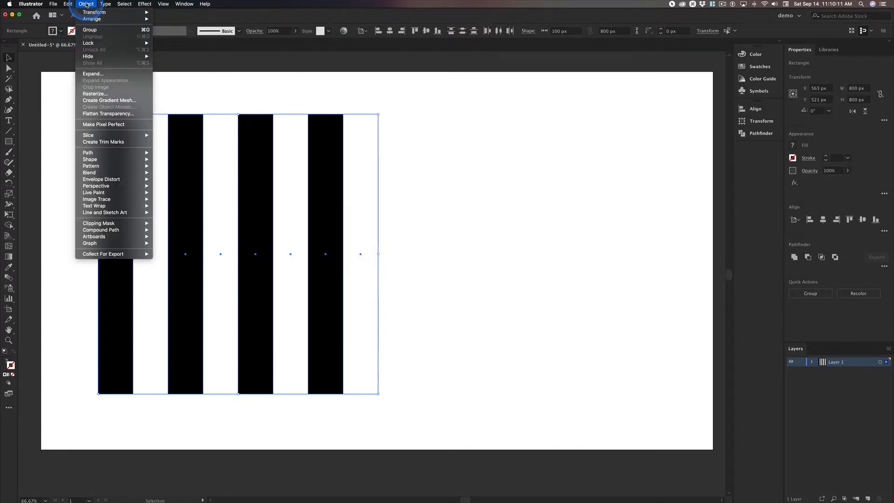
{"action": "left_click", "coordinate": [91, 30]}
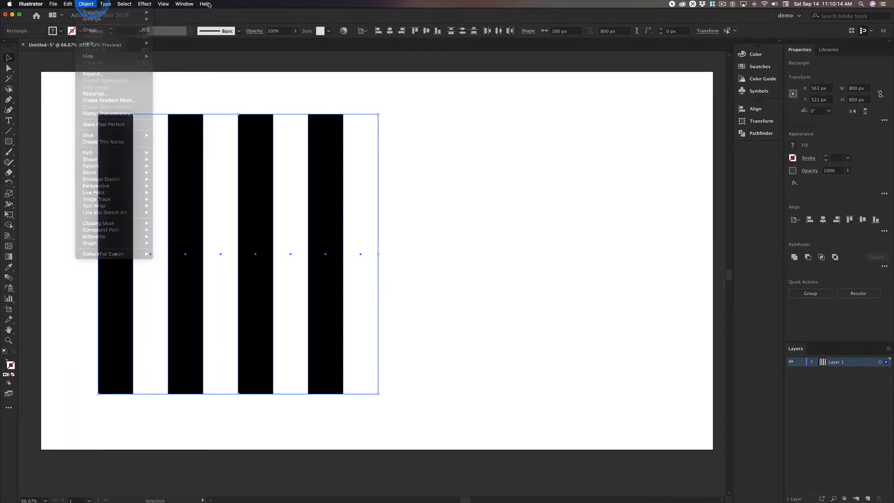
{"action": "key", "text": "cmd+g"}
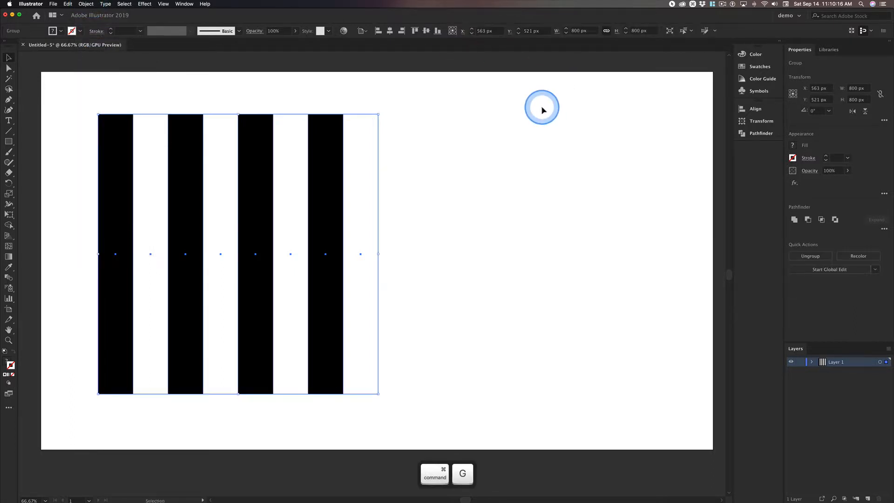
Ungroup the eight-stripe object and select the fourth black stripe on its own.
{"action": "left_click", "coordinate": [467, 199]}
{"action": "left_click", "coordinate": [328, 181]}
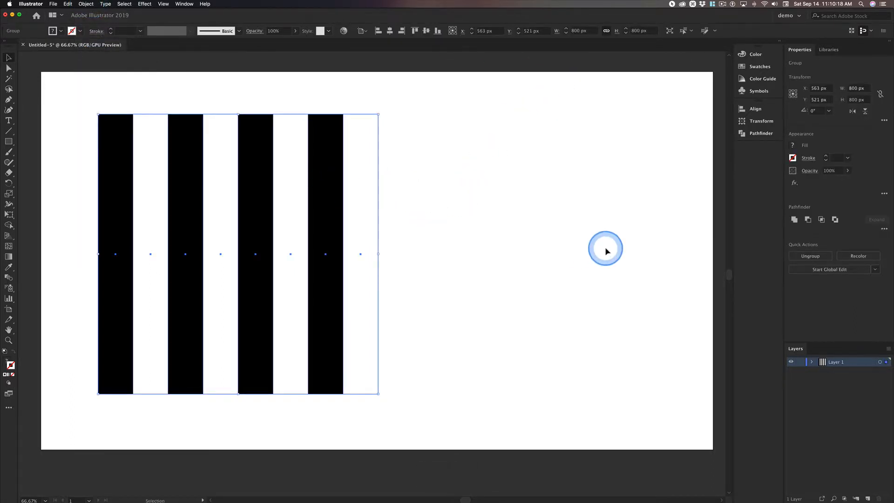
{"action": "key", "text": "cmd+shift+g"}
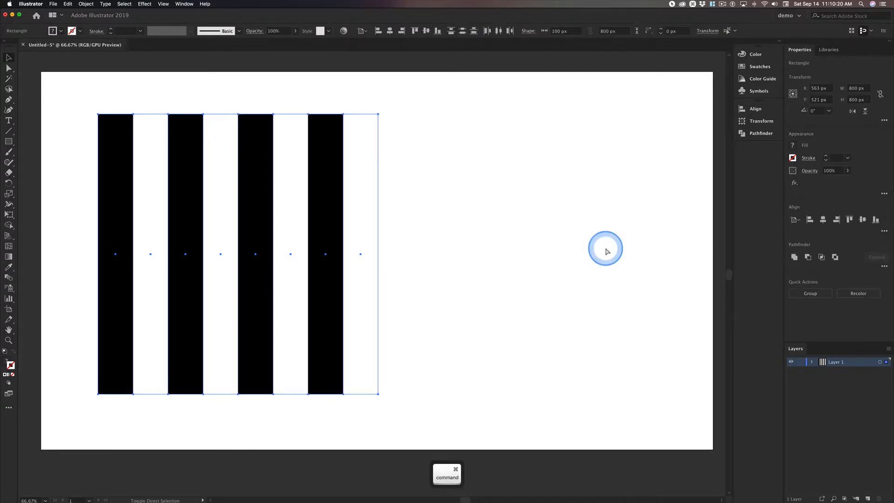
{"action": "left_click", "coordinate": [474, 190]}
{"action": "left_click", "coordinate": [325, 167]}
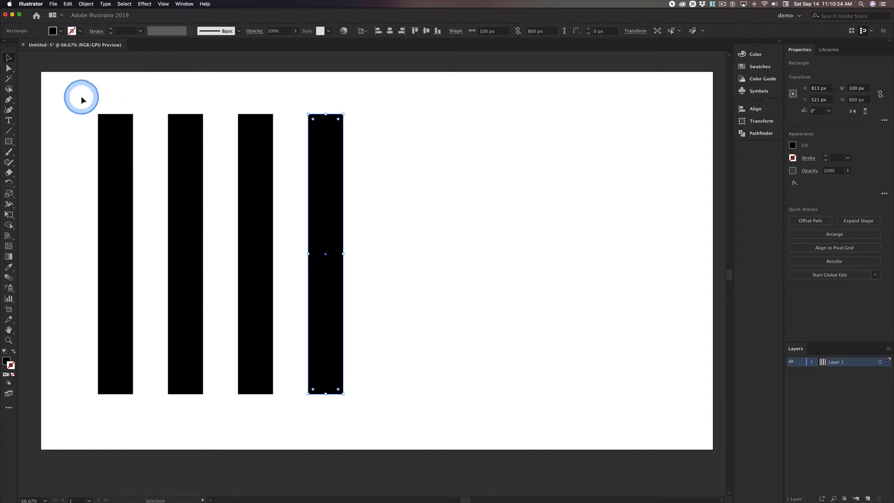
Select all eight stripes, group them again, and select the whole group through one of its stripes.
{"action": "left_click_drag", "start_coordinate": [81, 95], "coordinate": [380, 180]}
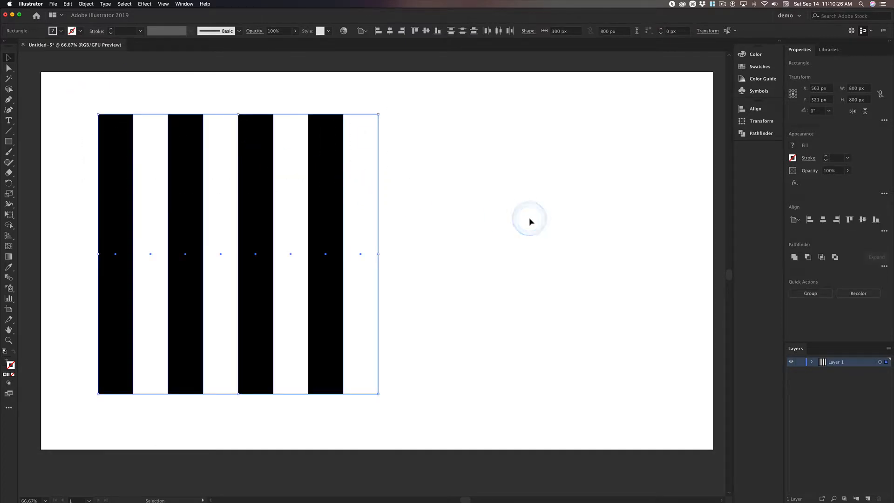
{"action": "key", "text": "super+g"}
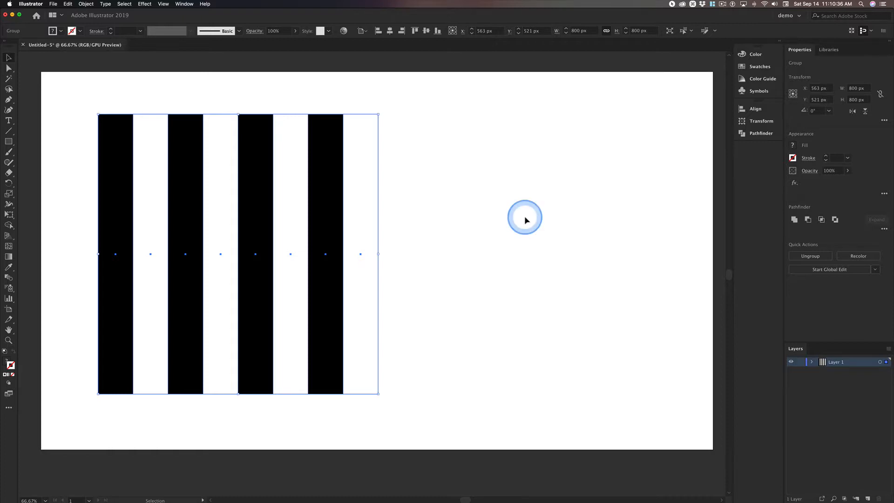
{"action": "left_click", "coordinate": [449, 204]}
{"action": "left_click", "coordinate": [326, 188]}
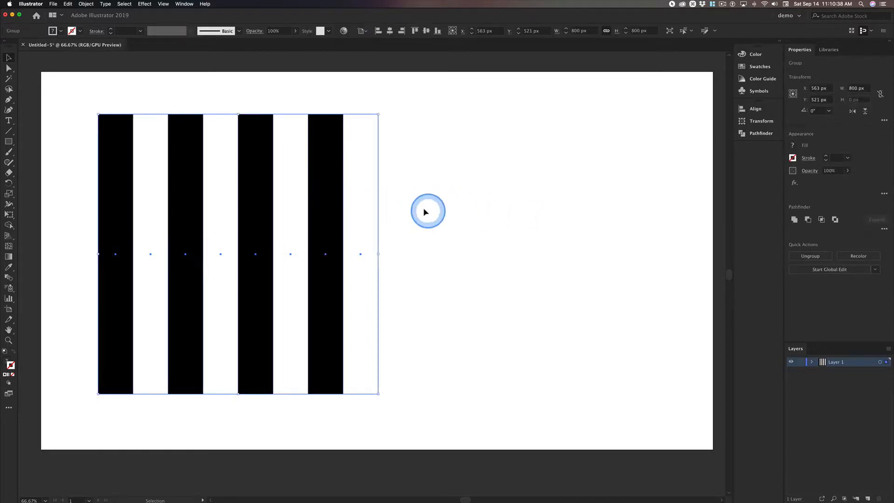
{"action": "left_click", "coordinate": [450, 190]}
{"action": "left_click", "coordinate": [364, 189]}
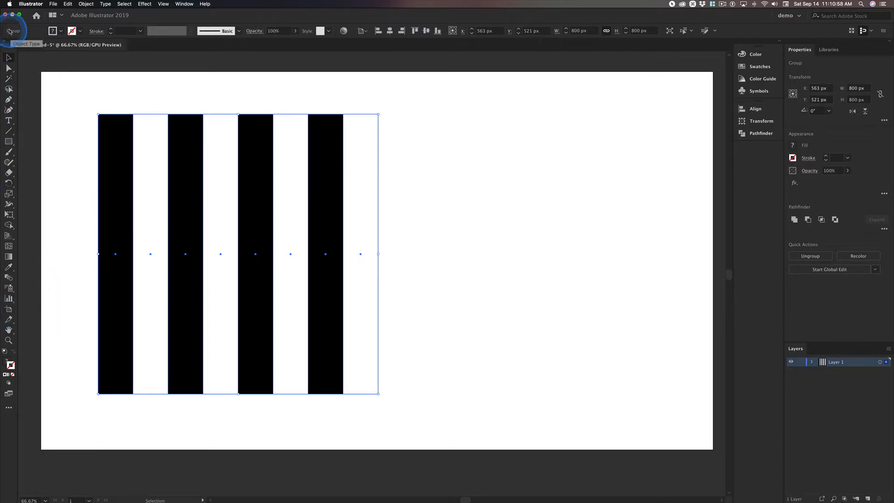
Set the toolbar to the Advanced tool set.
{"action": "left_click", "coordinate": [183, 5]}
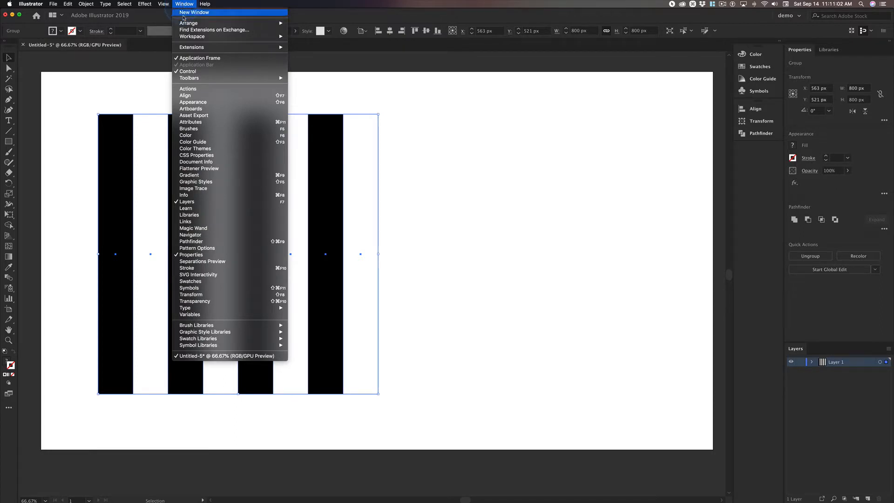
{"action": "mouse_move", "coordinate": [261, 78]}
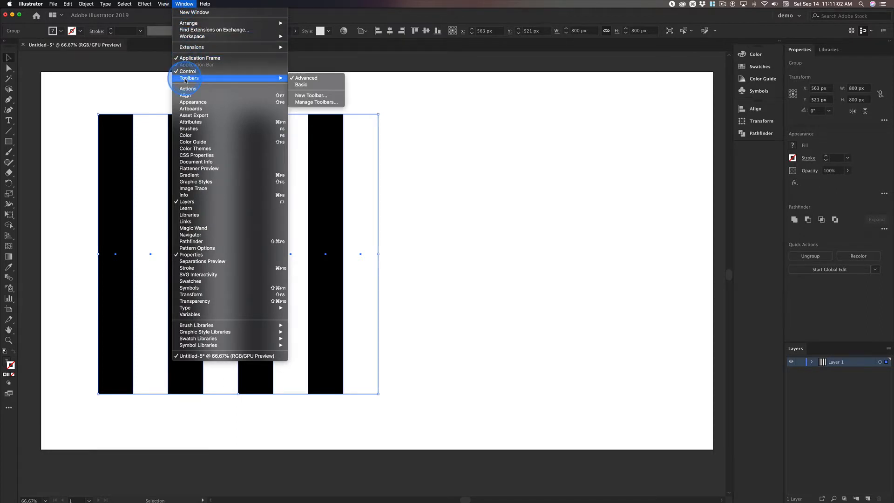
{"action": "left_click", "coordinate": [313, 80]}
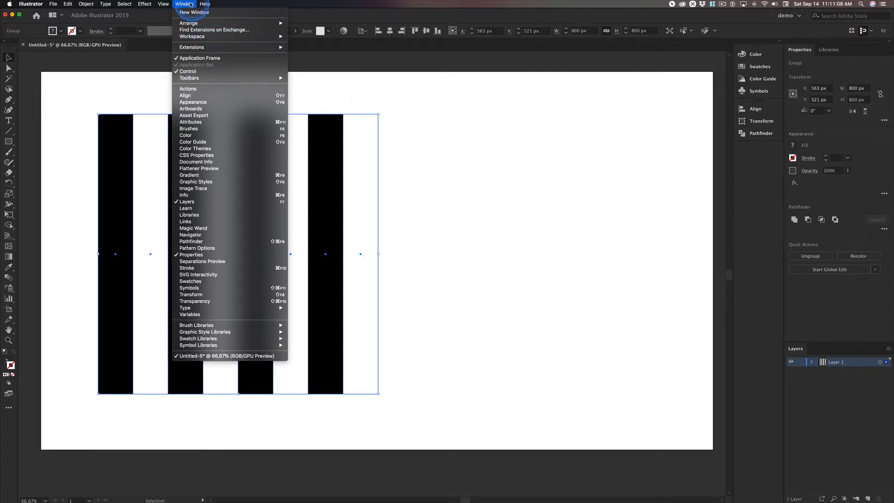
{"action": "left_click", "coordinate": [186, 5]}
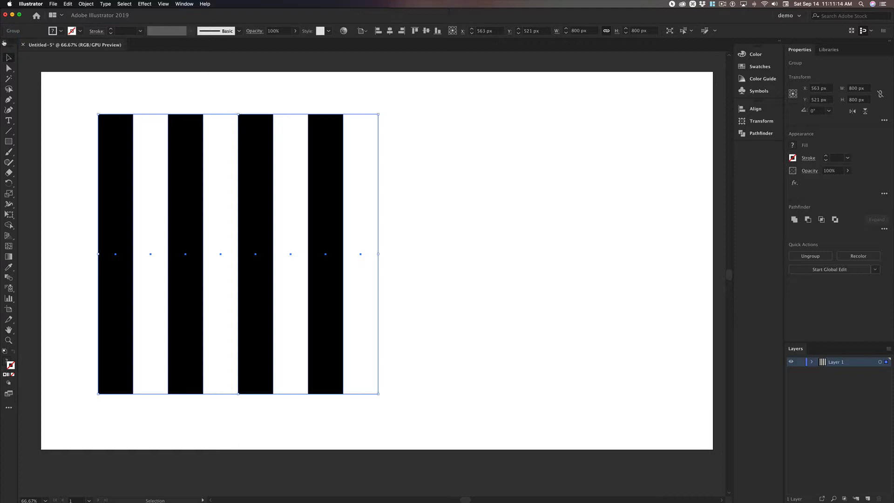
Expand the toolbar to two columns and collapse it back to a single column.
{"action": "left_click", "coordinate": [4, 43]}
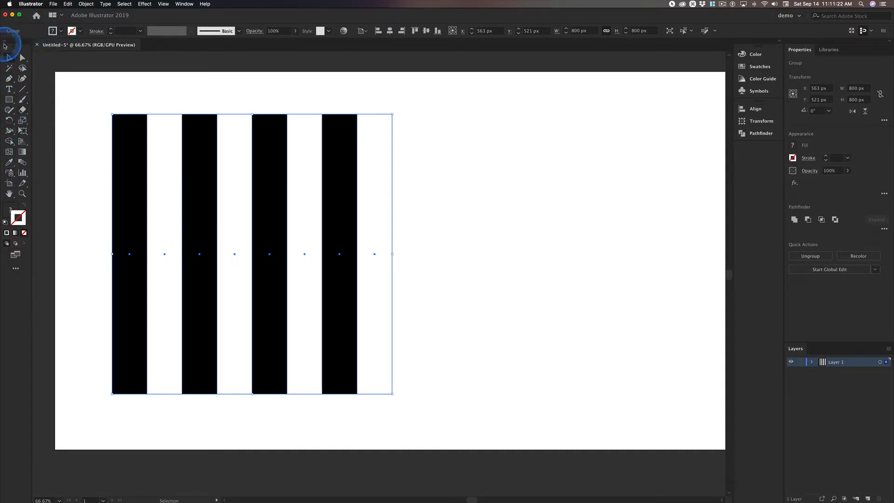
{"action": "left_click", "coordinate": [6, 41]}
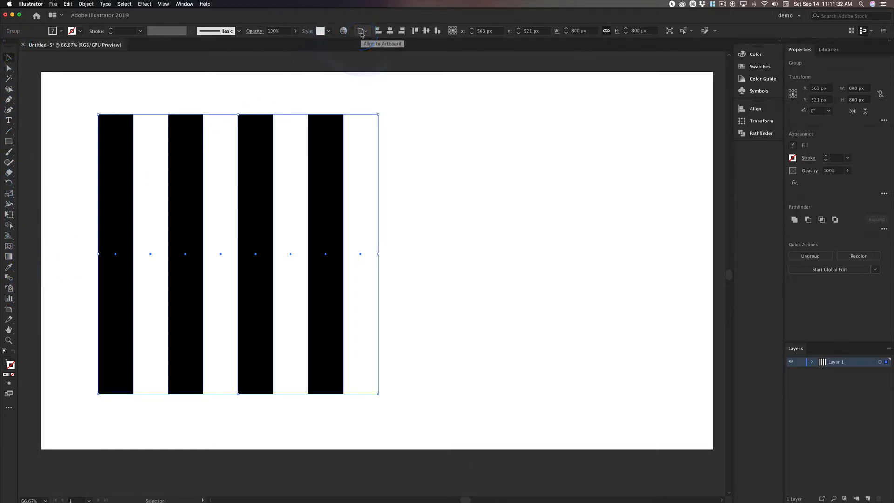
{"action": "key", "text": "ctrl"}
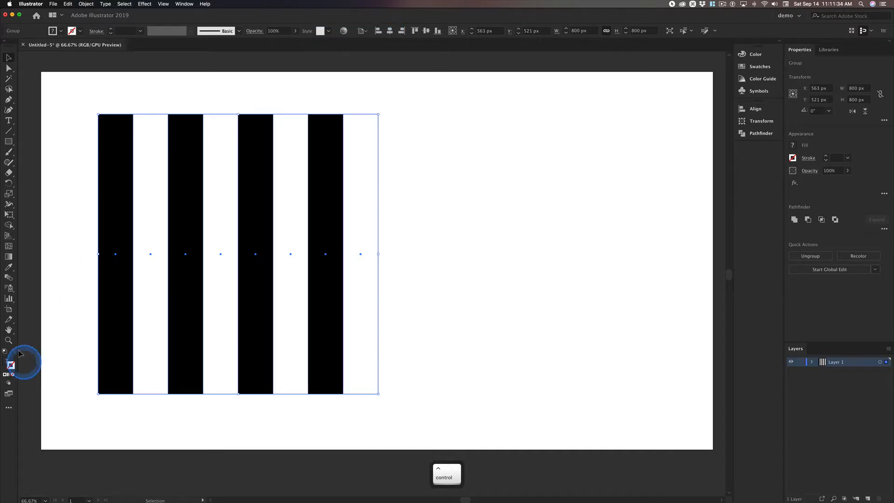
Fit the artboard to the 800 x 800 px striped group with the Artboard tool and leave artboard editing.
{"action": "left_click", "coordinate": [9, 310]}
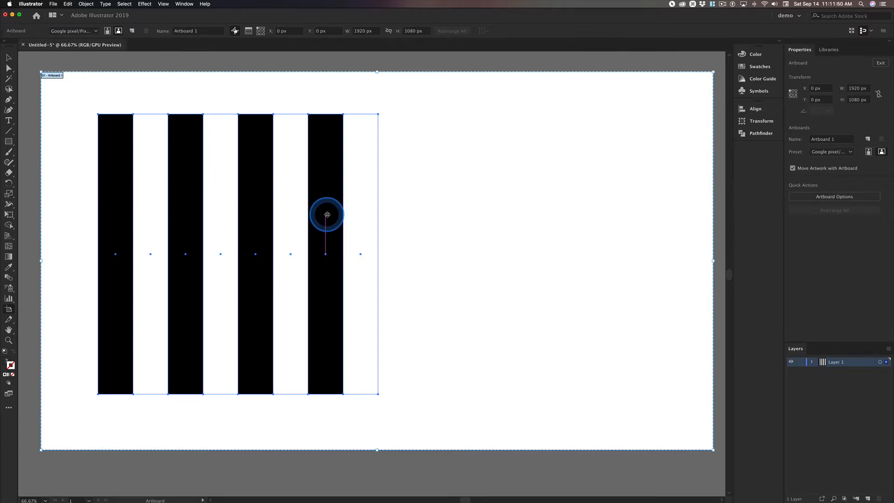
{"action": "left_click", "coordinate": [322, 147]}
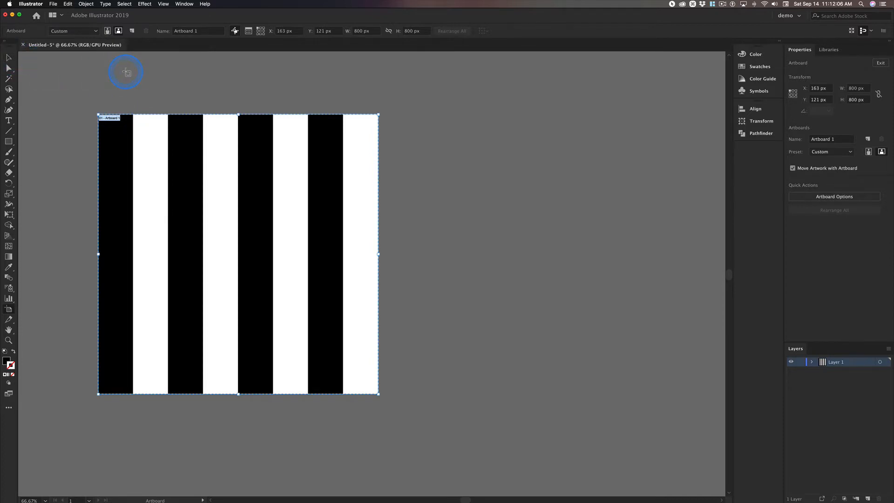
{"action": "key", "text": "Escape"}
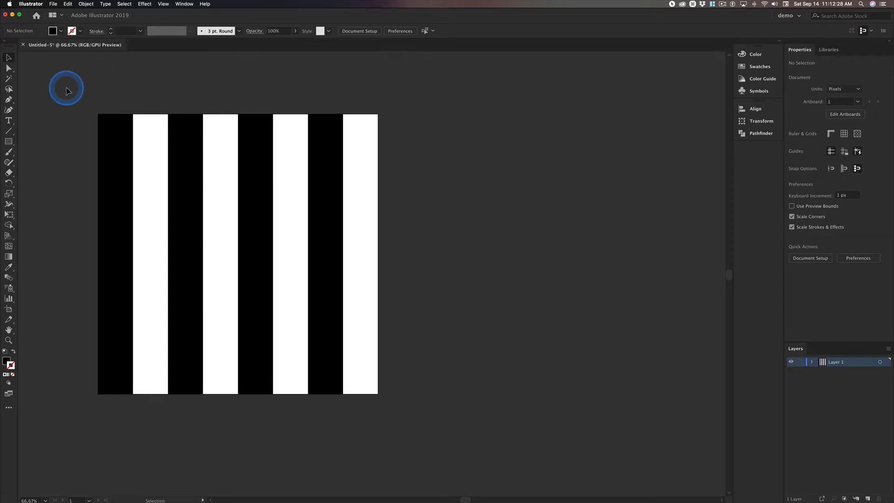
Copy the striped group to the clipboard and switch to Photoshop.
{"action": "left_click", "coordinate": [119, 134]}
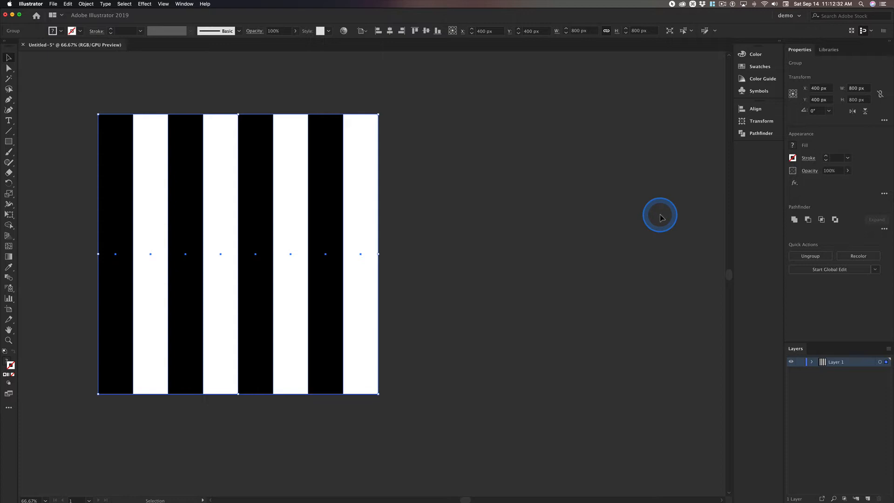
{"action": "key", "text": "super+c"}
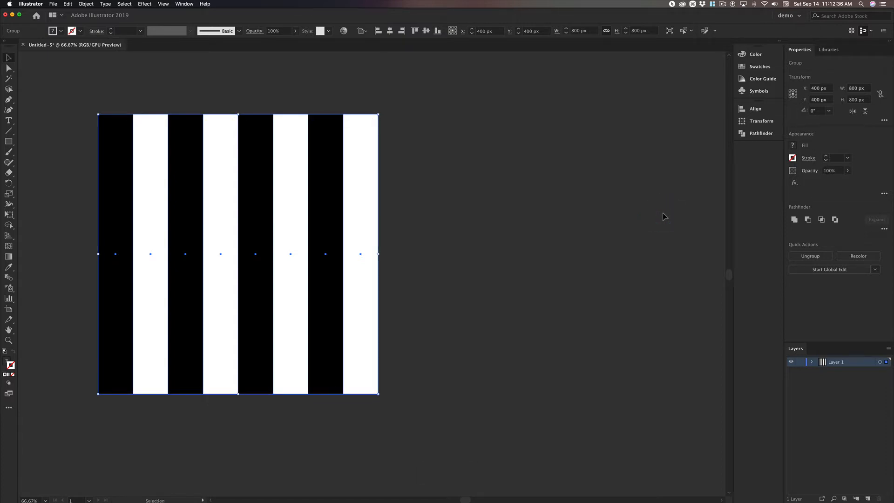
{"action": "key", "text": "super"}
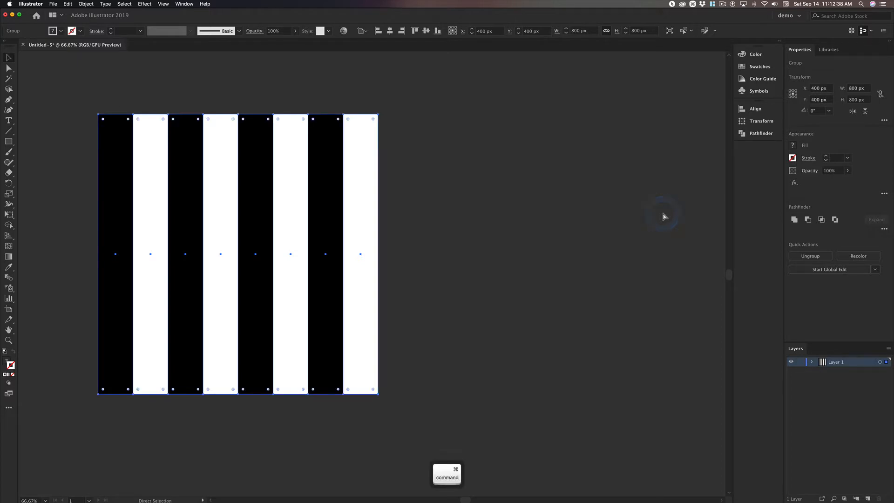
{"action": "key", "text": "super+Tab"}
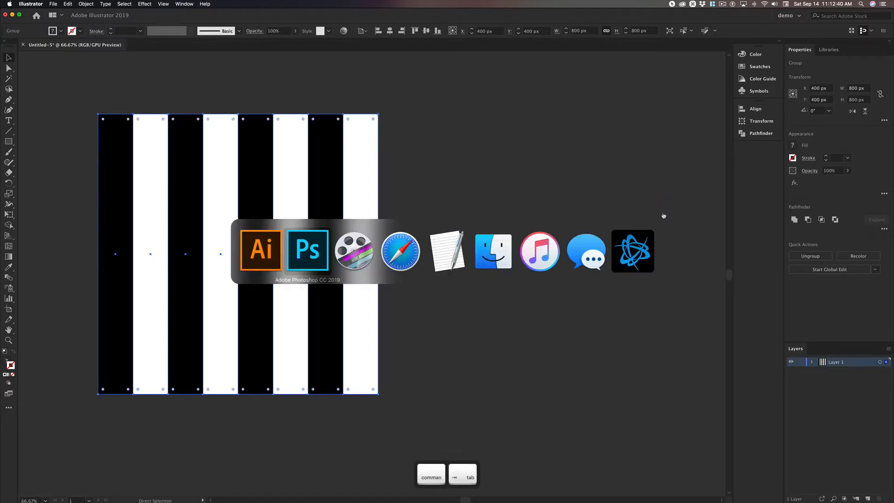
{"action": "left_click", "coordinate": [305, 253]}
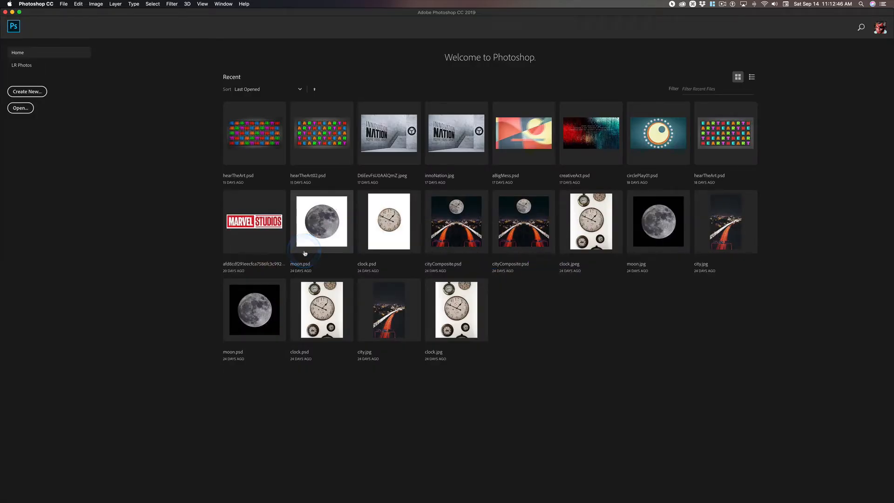
Create a new 800 x 800 px, 72 ppi document from the Clipboard preset.
{"action": "key", "text": "super+n"}
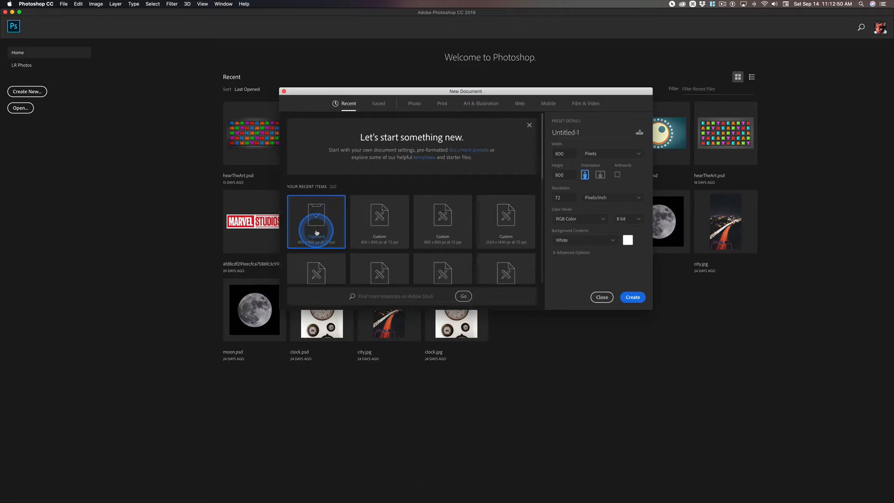
{"action": "key", "text": "ctrl"}
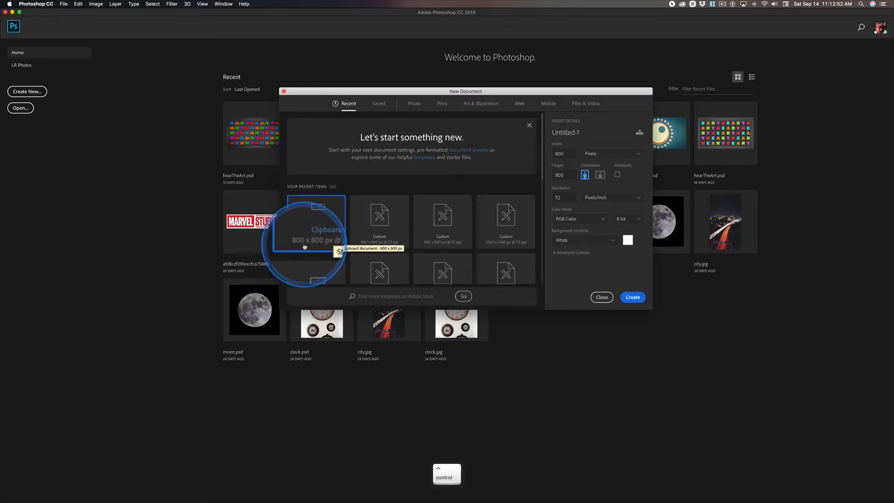
{"action": "double_click", "coordinate": [314, 204]}
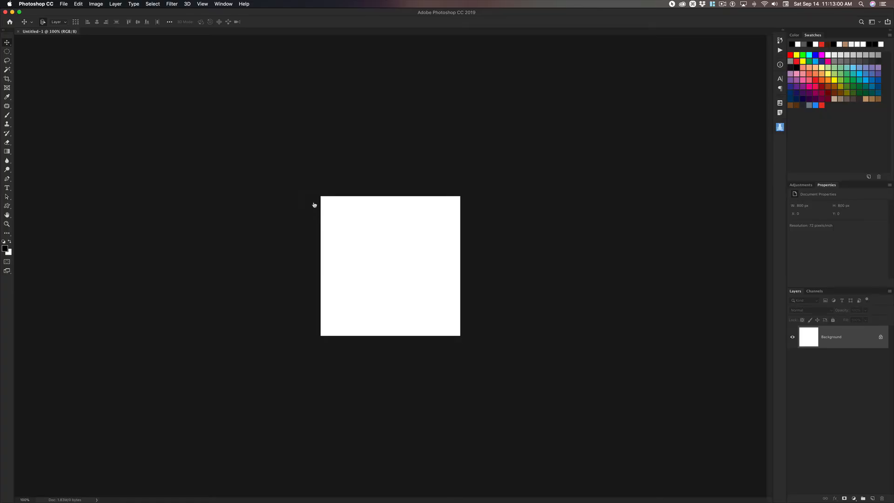
{"action": "key", "text": "super"}
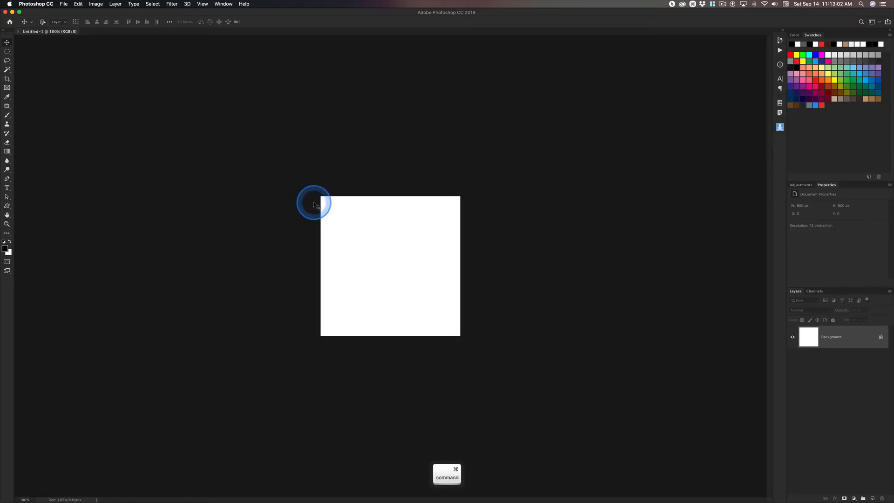
{"action": "key", "text": "super+equal"}
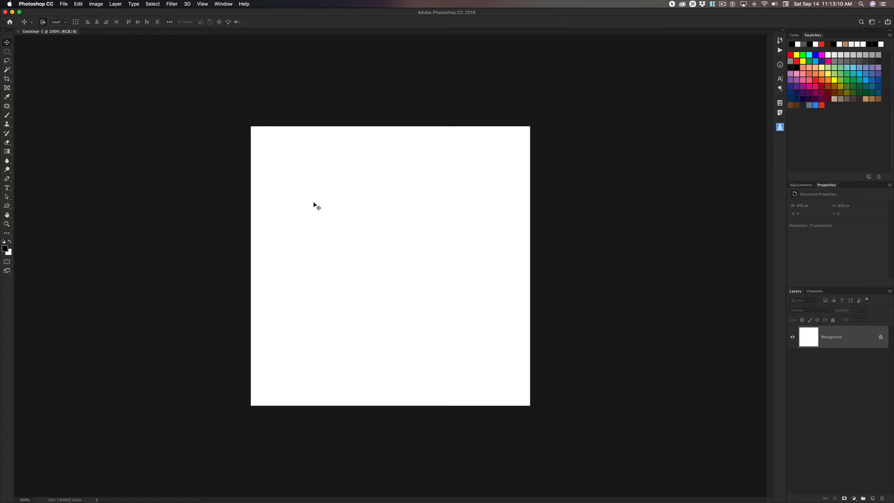
{"action": "left_click", "coordinate": [317, 202]}
{"action": "left_click", "coordinate": [296, 182]}
{"action": "left_click", "coordinate": [293, 238]}
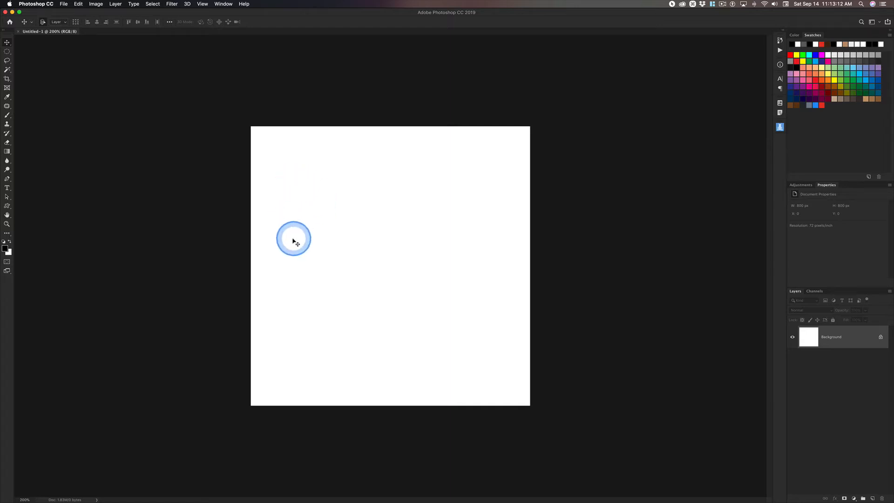
{"action": "left_click", "coordinate": [246, 283]}
{"action": "left_click", "coordinate": [312, 281]}
{"action": "left_click", "coordinate": [427, 308]}
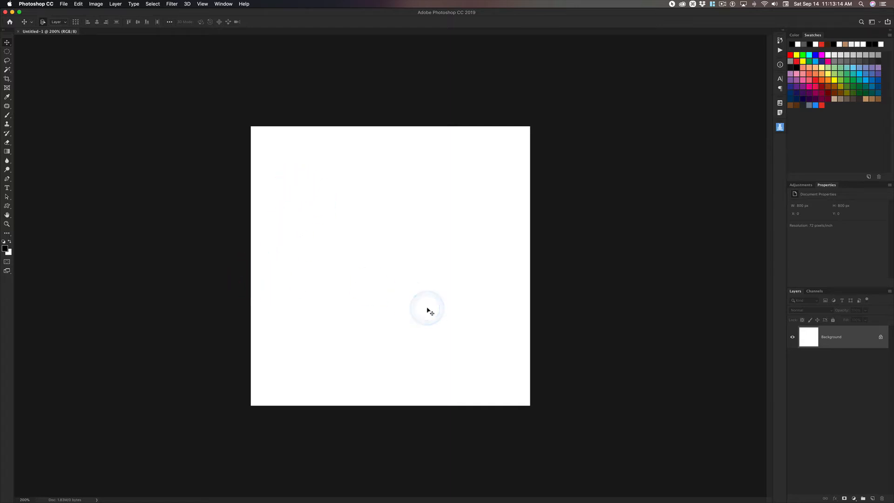
{"action": "left_click", "coordinate": [349, 223]}
{"action": "left_click", "coordinate": [529, 228]}
{"action": "left_click", "coordinate": [289, 260]}
{"action": "left_click", "coordinate": [418, 234]}
Paste the copied stripes into the document as a Smart Object and commit the placement.
{"action": "key", "text": "super+v"}
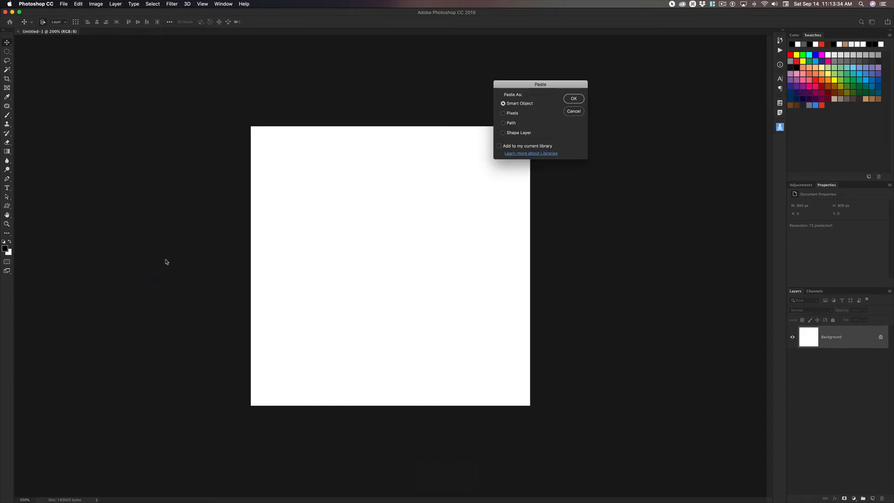
{"action": "left_click", "coordinate": [514, 109]}
{"action": "left_click", "coordinate": [511, 106]}
{"action": "left_click", "coordinate": [529, 108]}
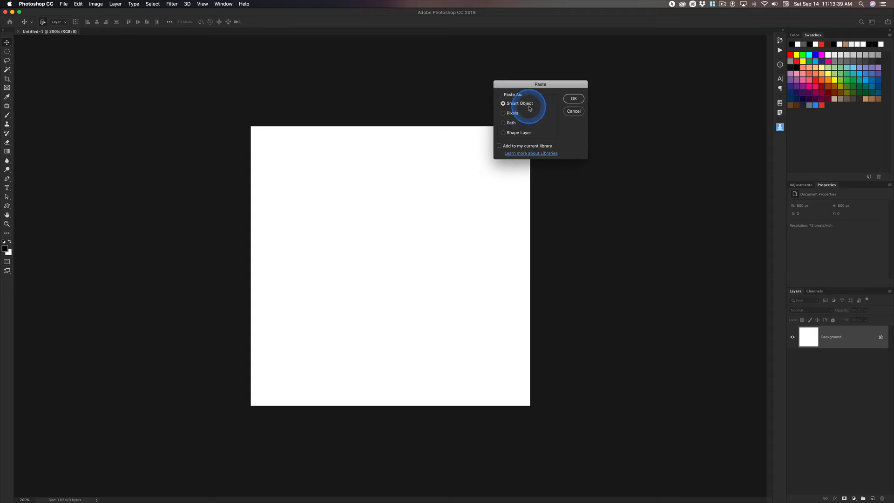
{"action": "left_click", "coordinate": [574, 99]}
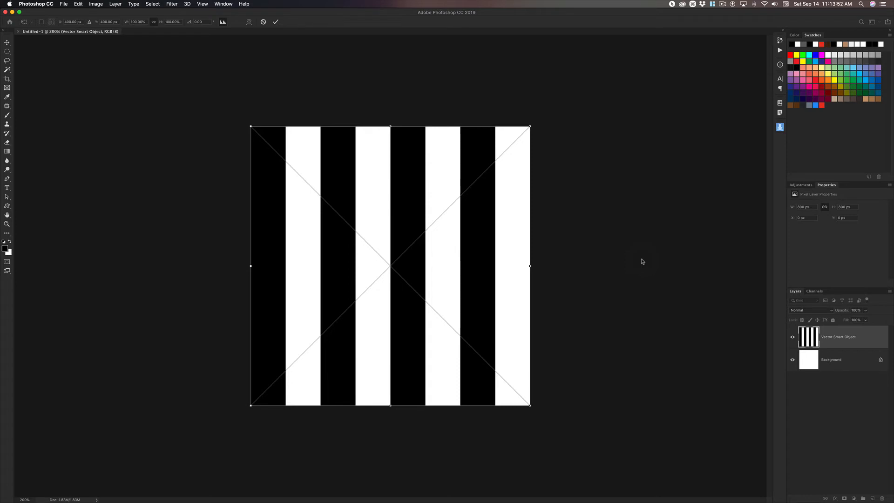
{"action": "key", "text": "Return"}
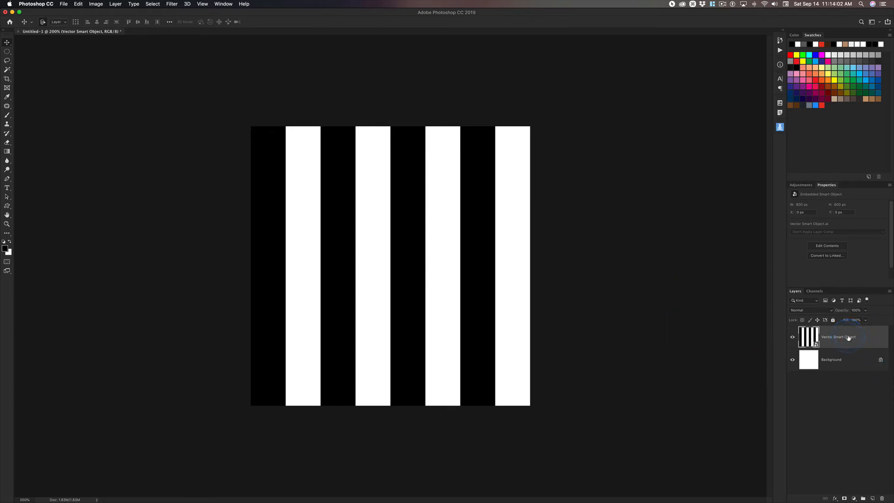
Duplicate the striped Smart Object layer and rotate the copy 90 degrees so its stripes run horizontally.
{"action": "key", "text": "super+j"}
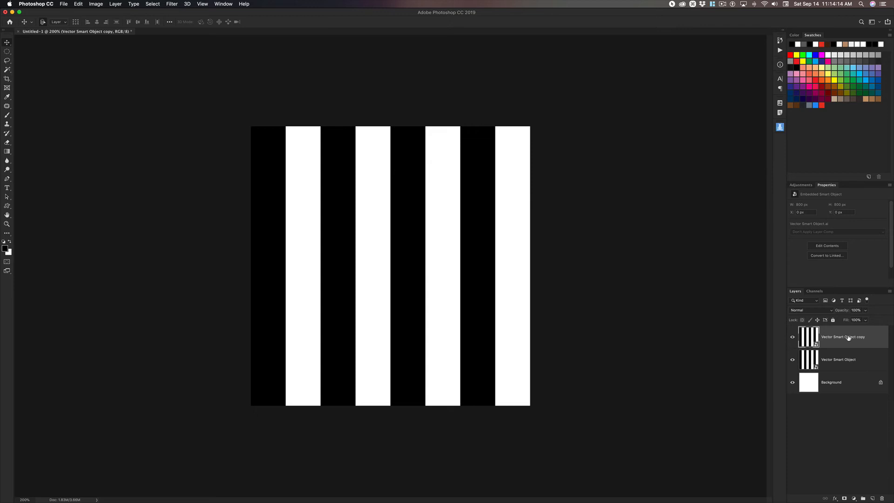
{"action": "left_click", "coordinate": [848, 338]}
{"action": "key", "text": "super+t"}
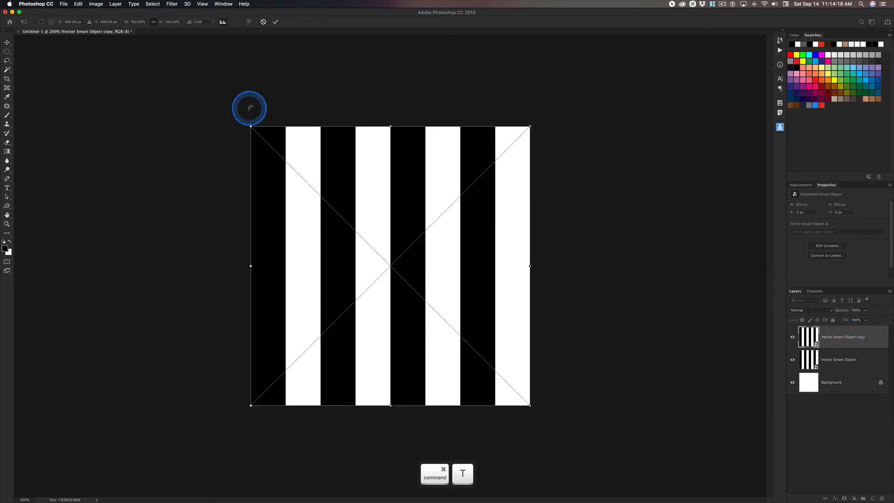
{"action": "left_click_drag", "start_coordinate": [236, 119], "coordinate": [604, 102]}
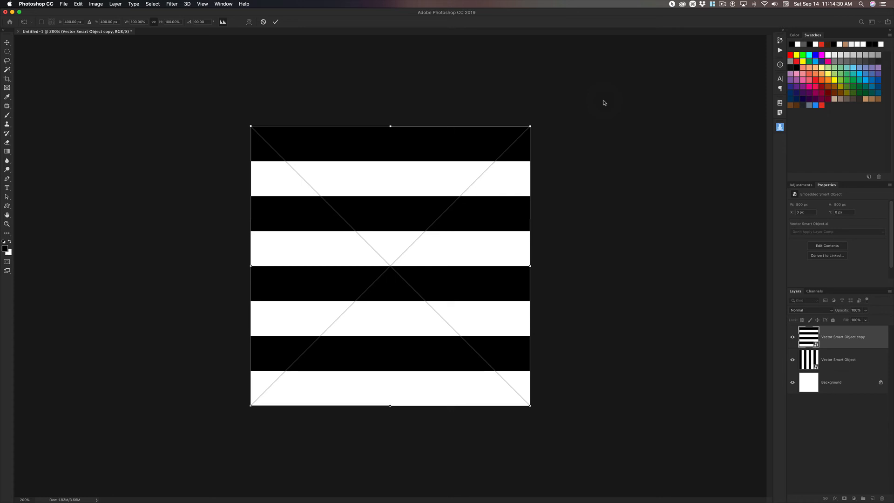
{"action": "key", "text": "Return"}
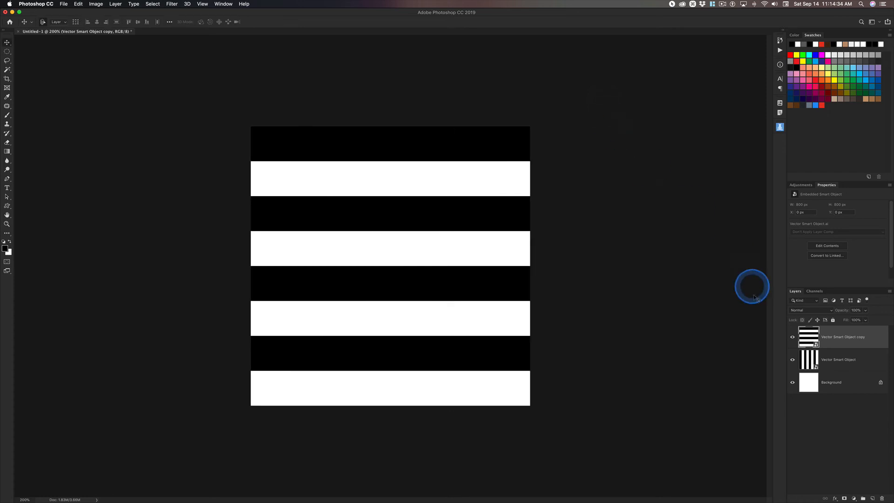
Set the blend mode of the horizontal-stripe layer to Difference.
{"action": "left_click", "coordinate": [811, 311]}
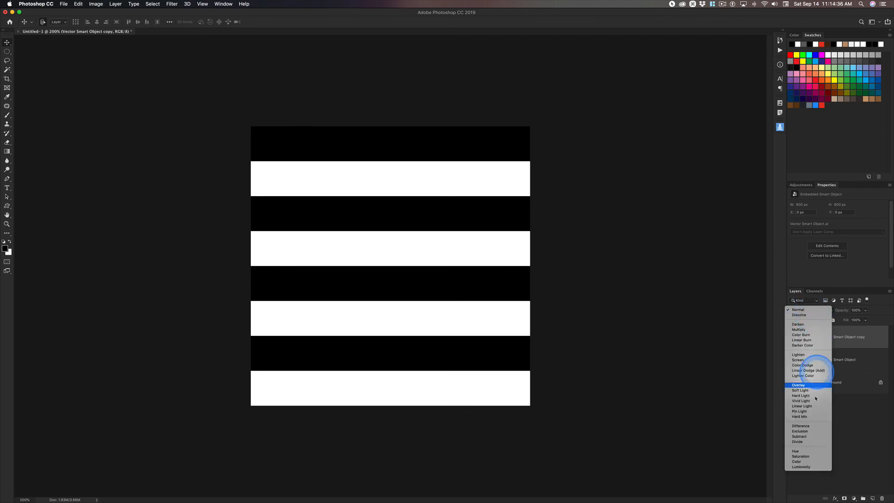
{"action": "left_click", "coordinate": [800, 426]}
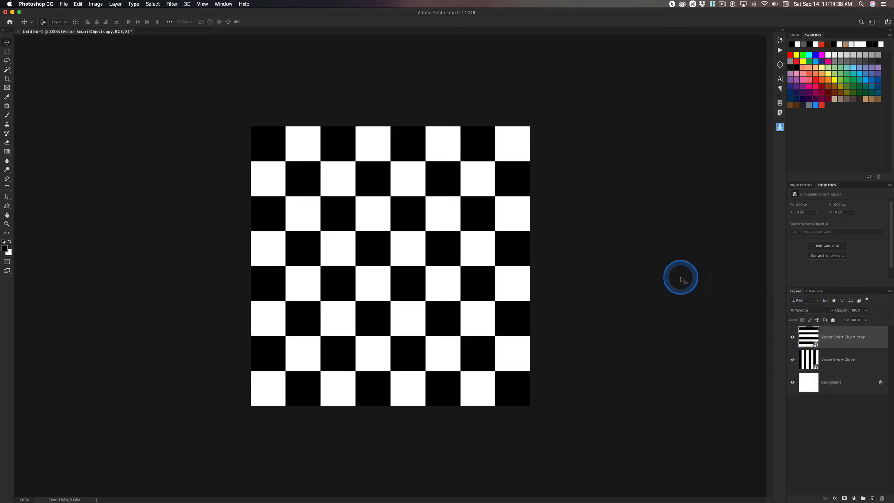